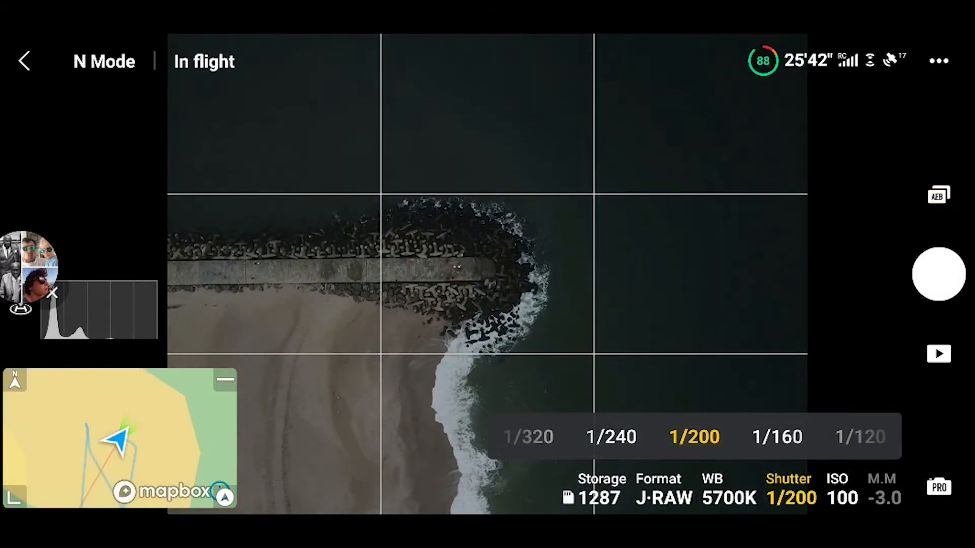
Step: Capture bracketed AEB photos of the stone jetty with the drone camera, including a straight-down view
click(938, 274)
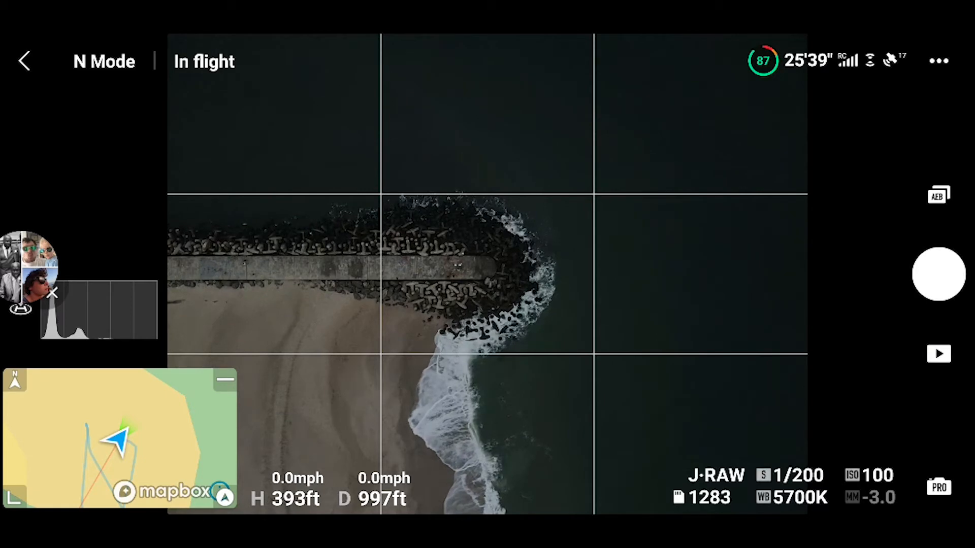
click(938, 274)
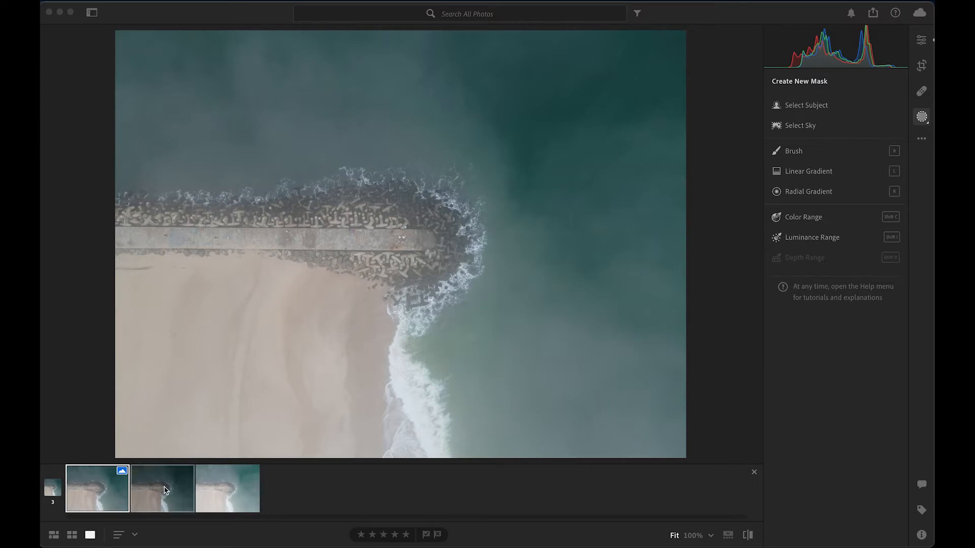
Step: Merge the three bracketed jetty photos into an HDR image with Auto Align and Apply Auto Settings enabled
right_click(225, 494)
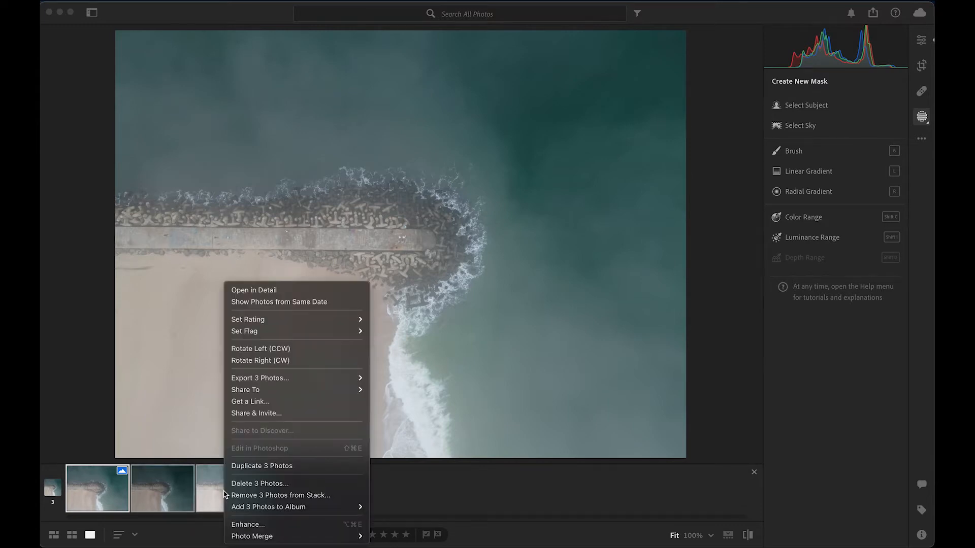
mouse_move(280, 538)
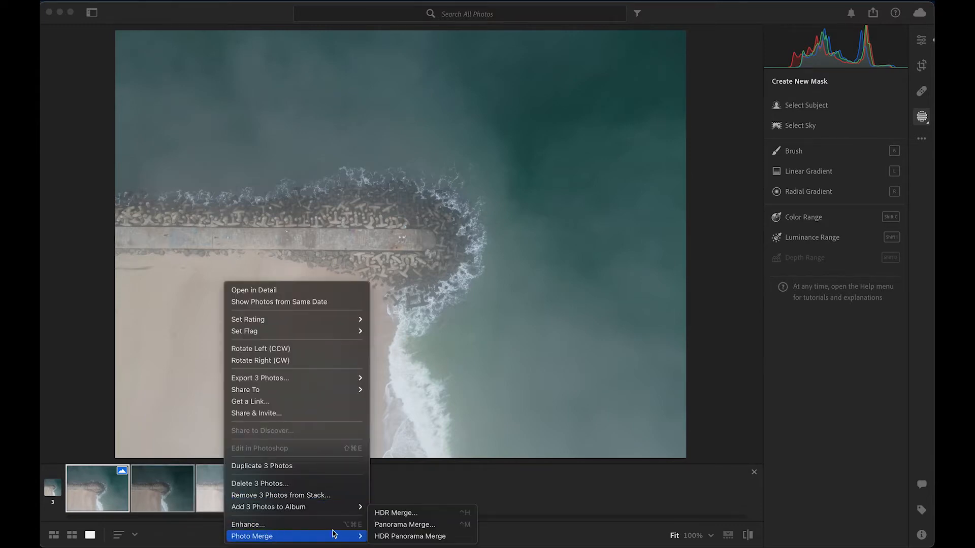
click(389, 513)
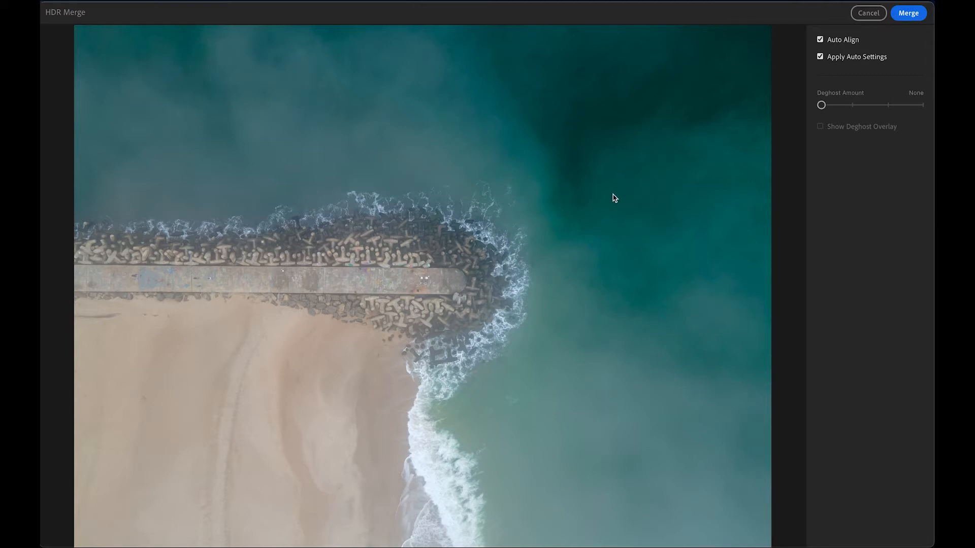
click(901, 15)
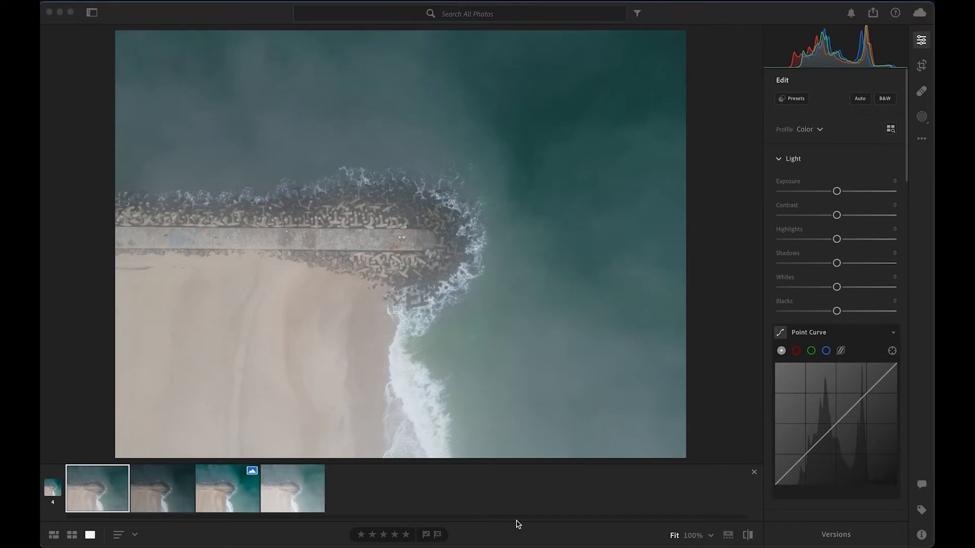
Step: On the merged HDR photo, set the blue luminance to +20 and slightly raise the highlights' luminance in Color Grading
click(220, 495)
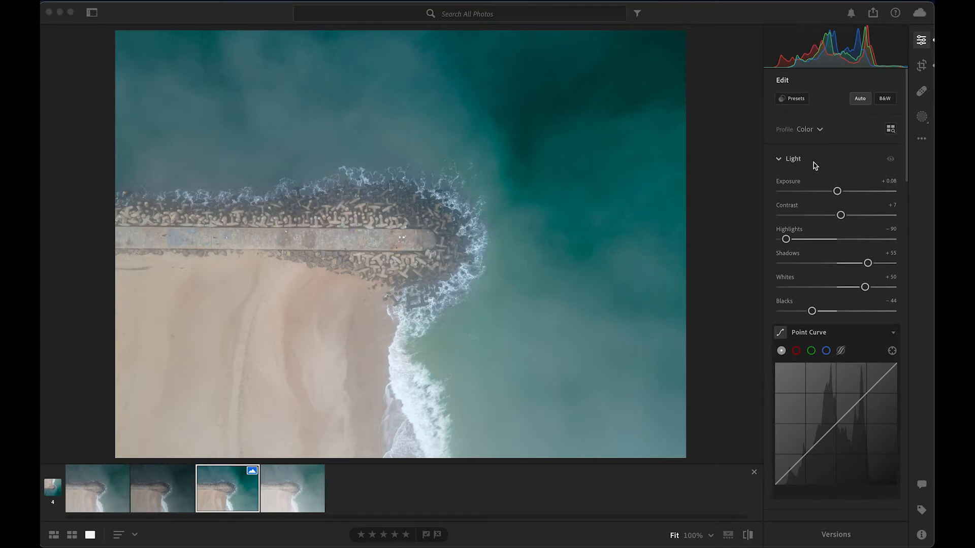
scroll(814, 165, down, 15)
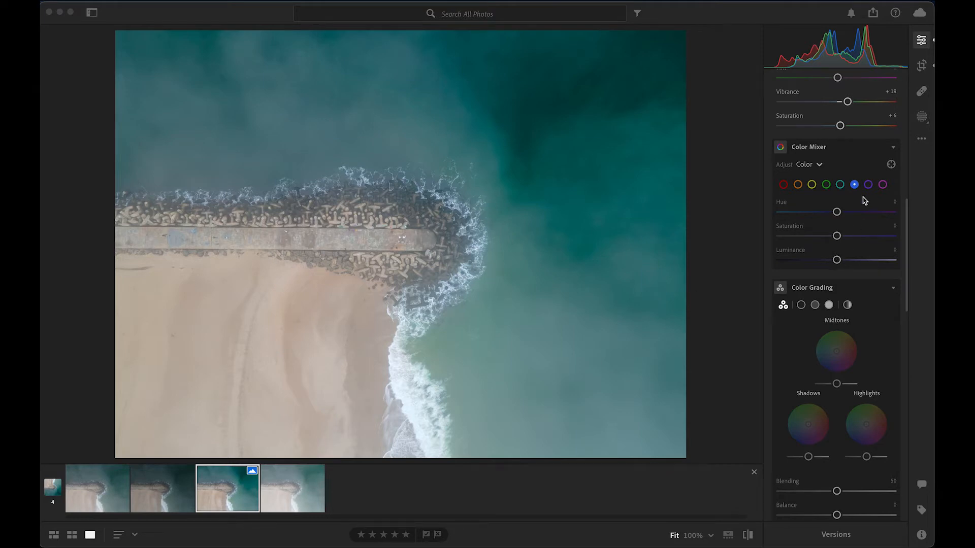
click(853, 186)
mouse_move(836, 260)
mouse_down()
mouse_move(875, 262)
mouse_move(808, 260)
mouse_move(848, 261)
mouse_up()
scroll(801, 362, up, 1)
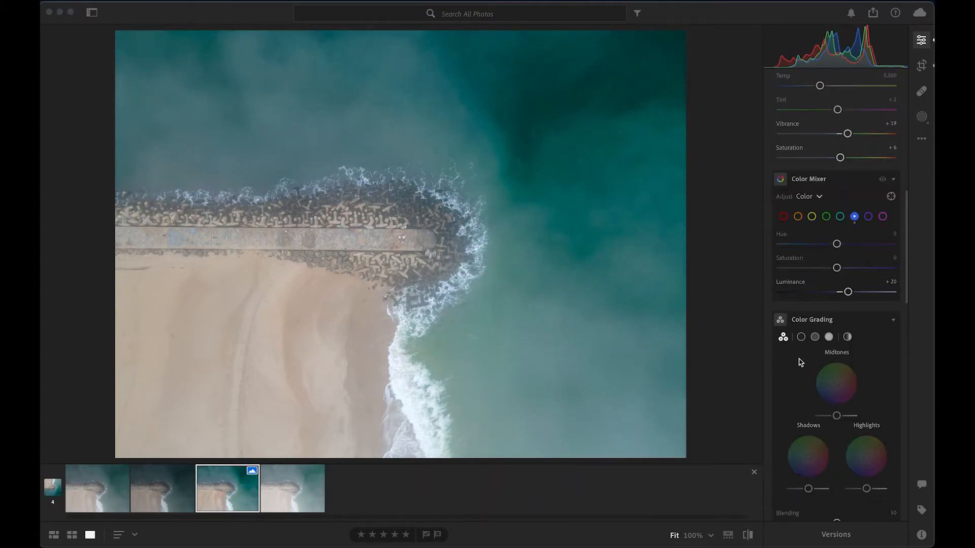
scroll(800, 362, down, 5)
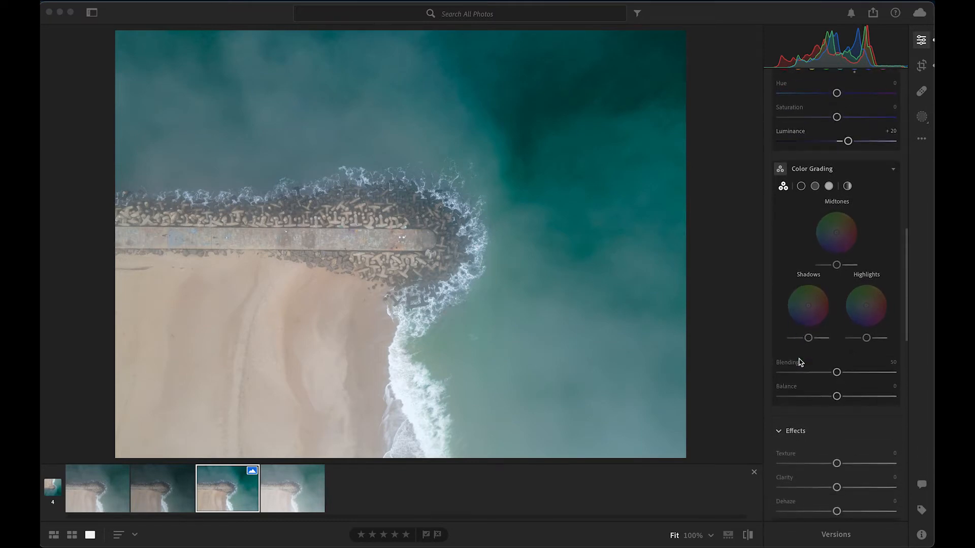
drag(866, 338, 872, 340)
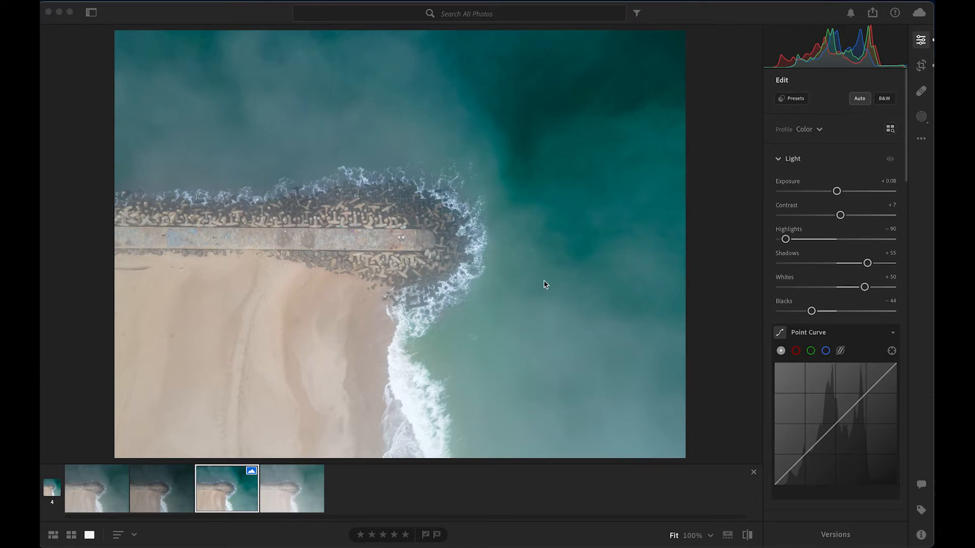
Step: Create a Color Range mask from the dark teal water and set its contrast, texture and clarity to −100
click(920, 120)
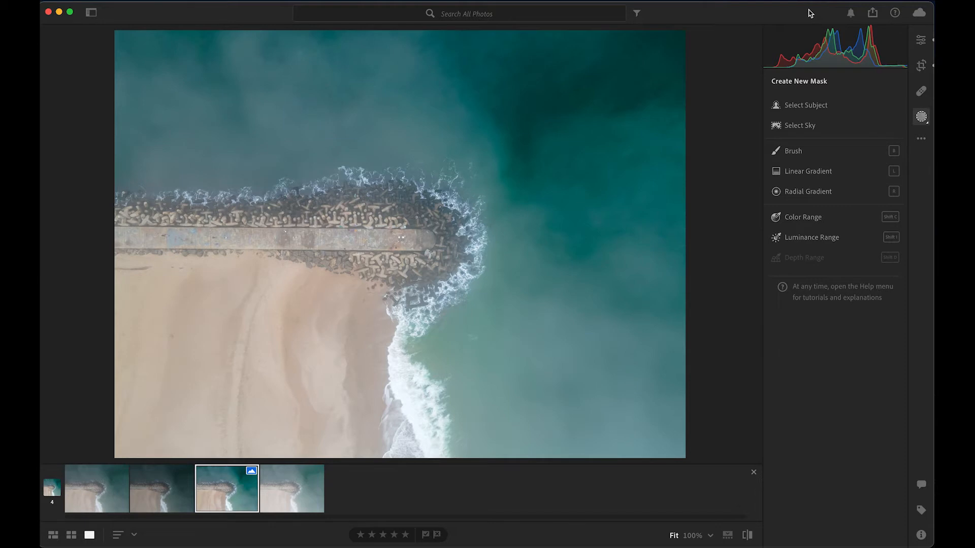
click(804, 219)
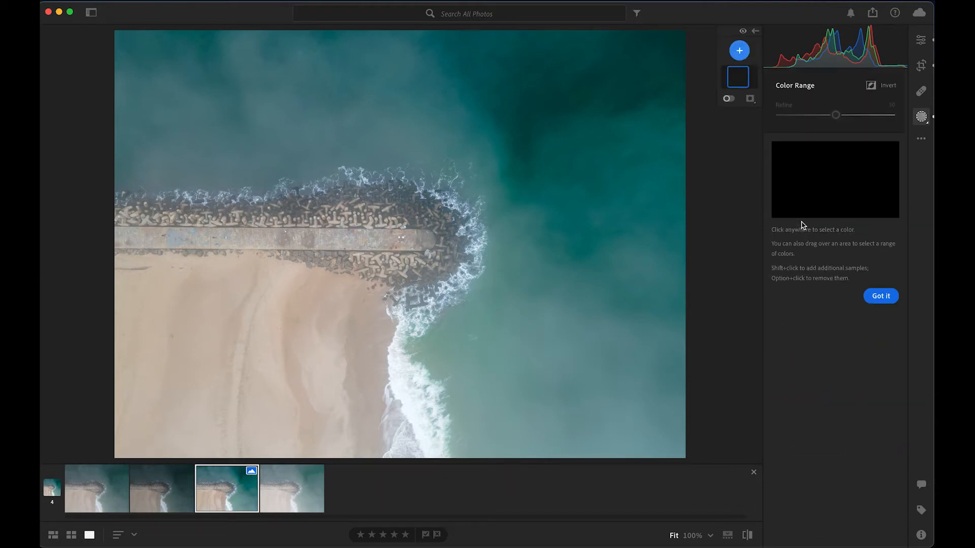
click(586, 77)
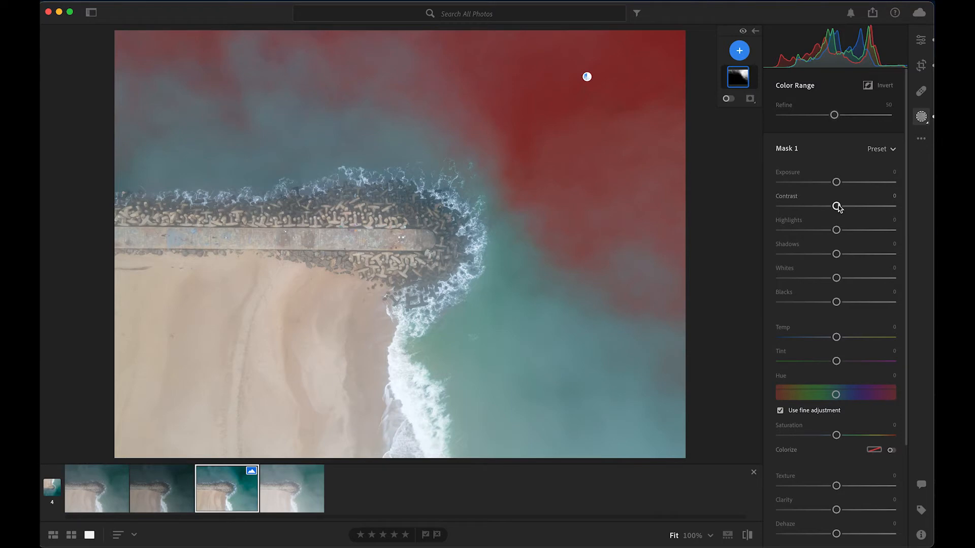
drag(836, 205, 778, 211)
scroll(820, 246, down, 4)
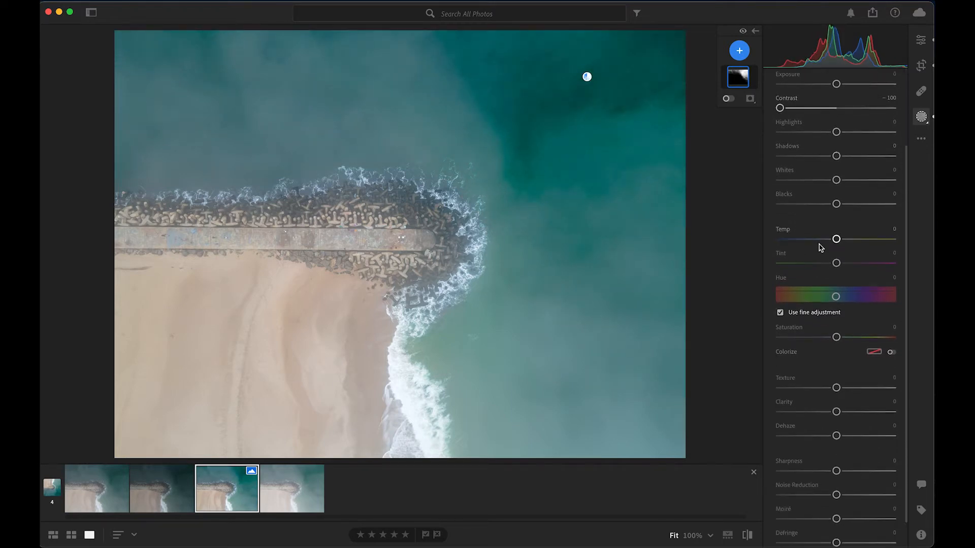
drag(837, 389, 757, 388)
drag(836, 412, 780, 412)
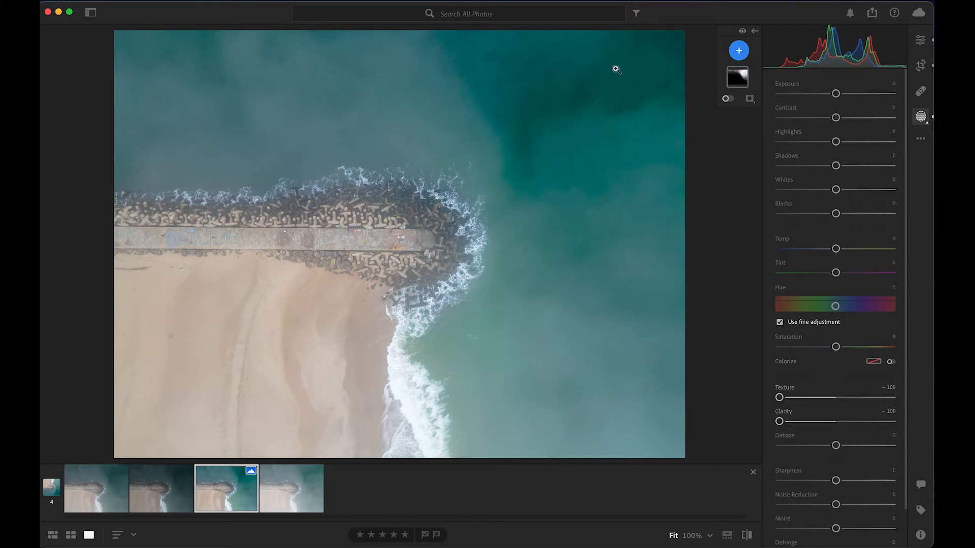
Step: Add a Luminance Range mask sampled from the dark water and set its texture and clarity to −100
click(739, 51)
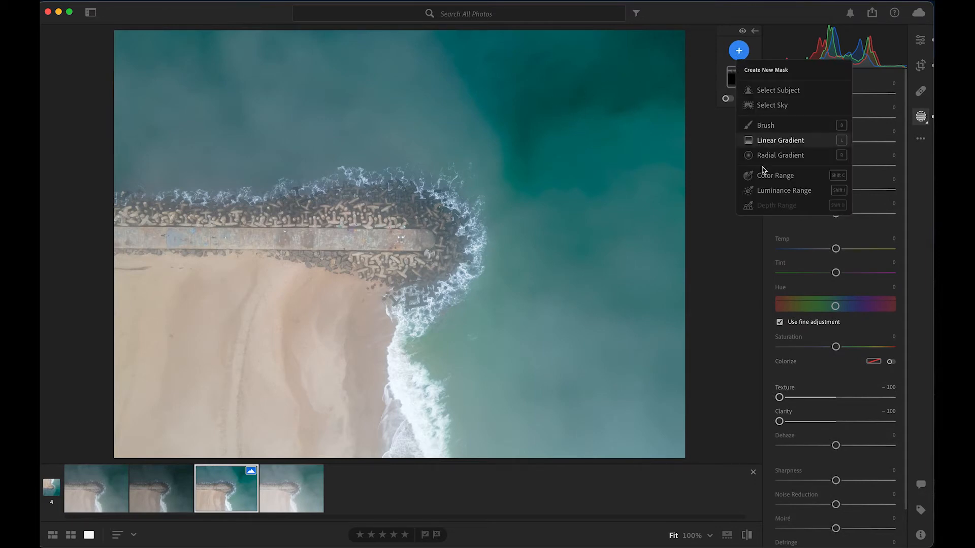
click(775, 191)
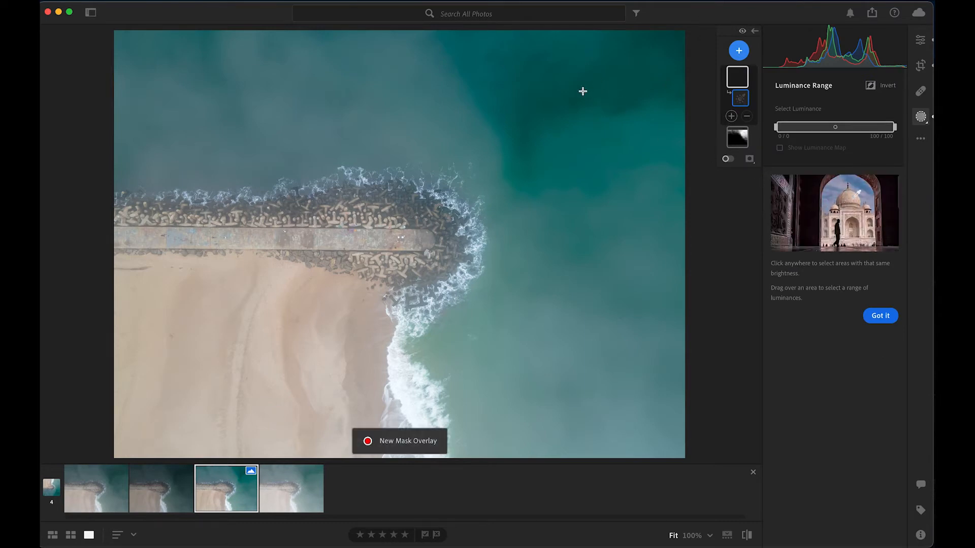
click(603, 91)
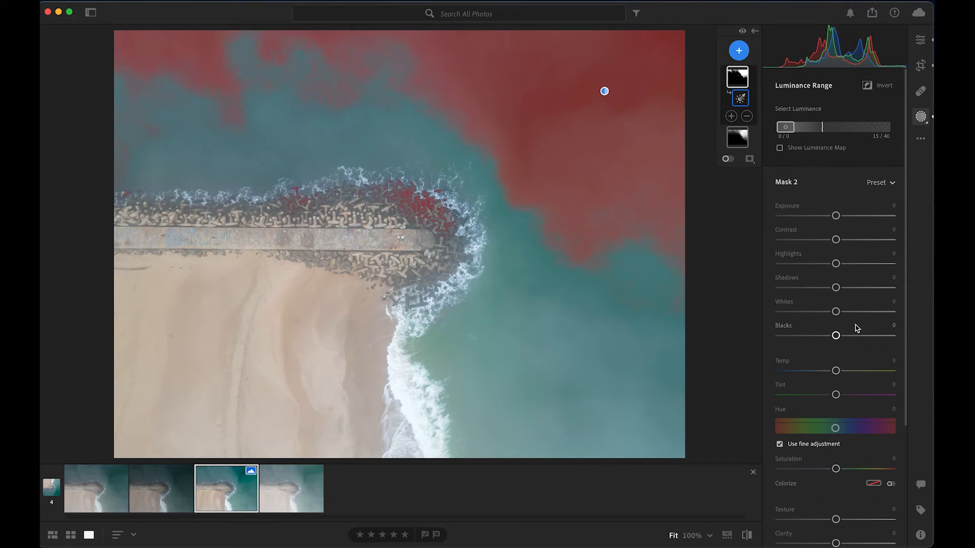
scroll(856, 325, down, 5)
click(836, 356)
drag(836, 356, 755, 350)
drag(839, 385, 764, 378)
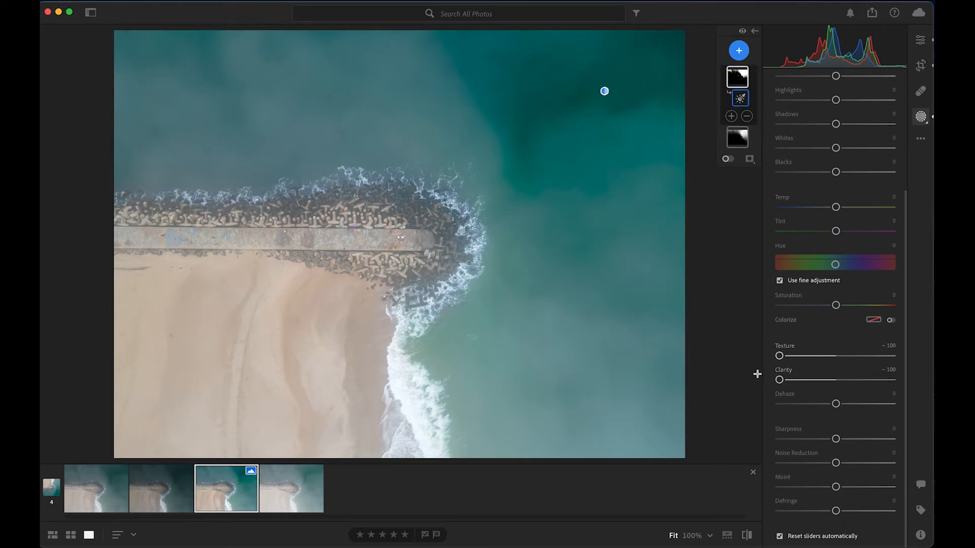
Step: Add a Color Range mask sampled from the pale, foggy water beyond the jetty
click(742, 54)
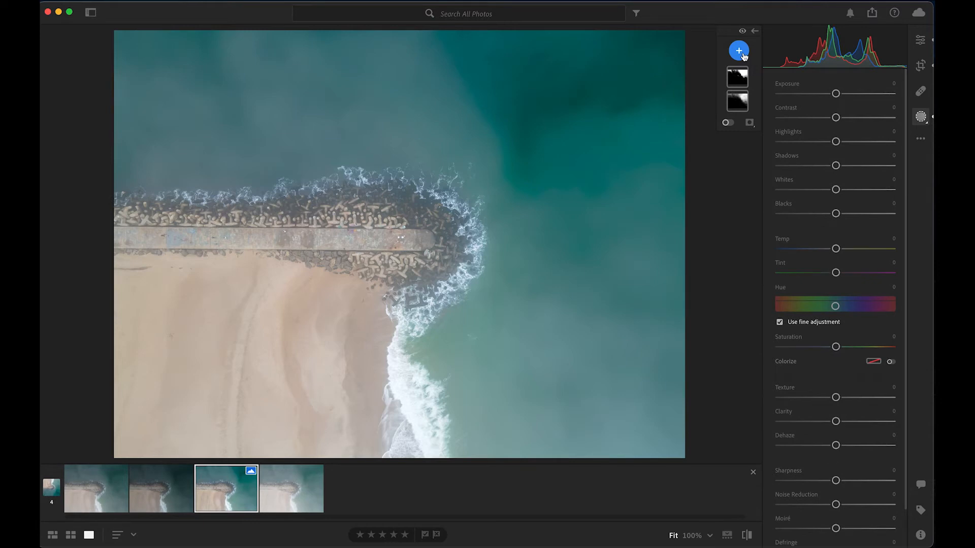
click(743, 54)
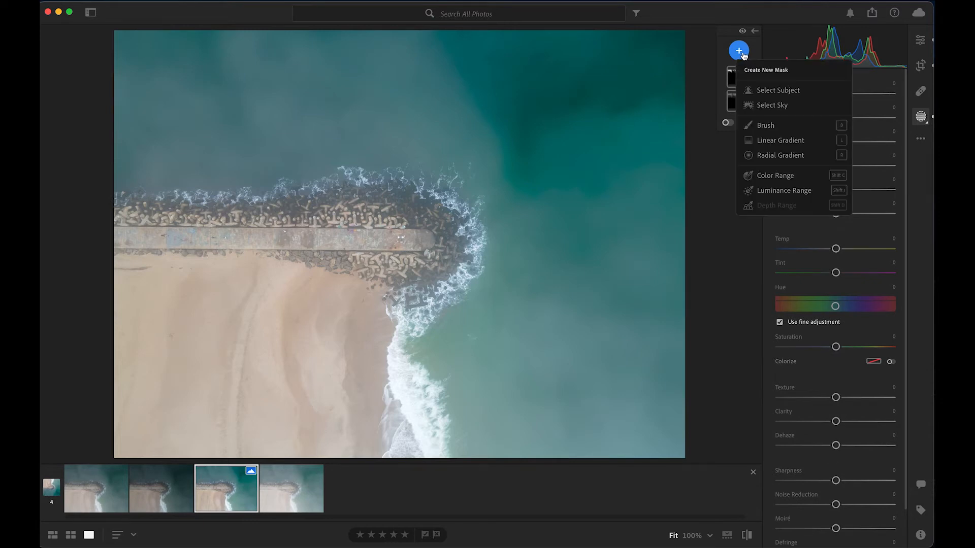
click(790, 178)
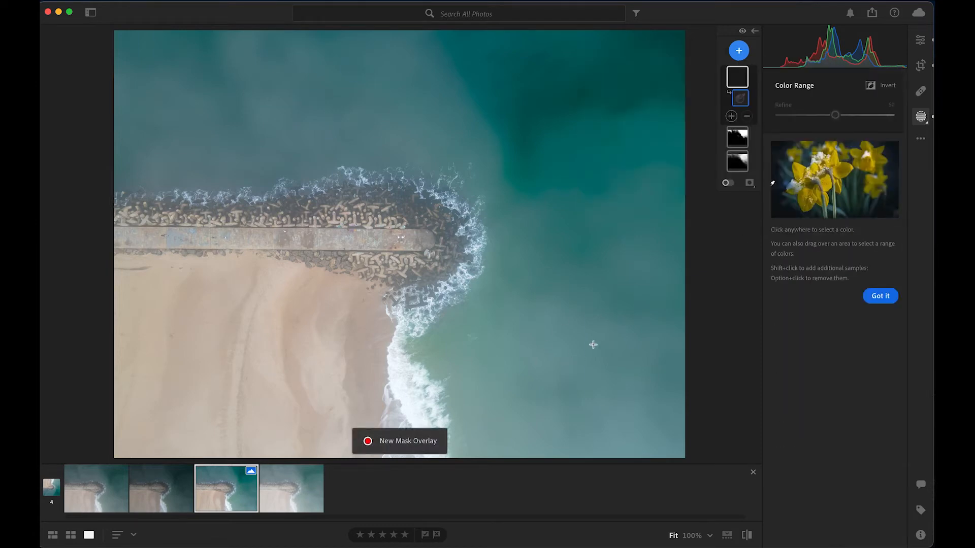
click(583, 323)
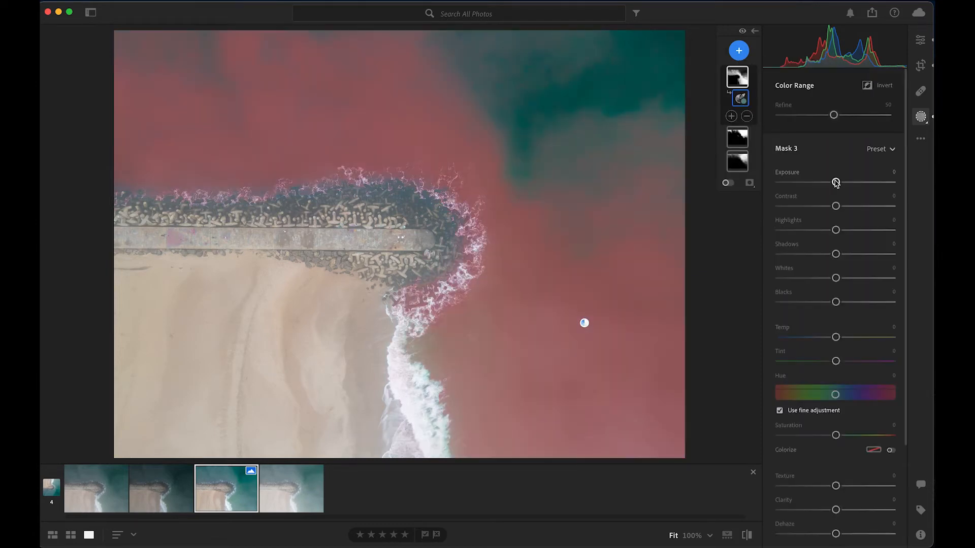
Step: Set the foggy water mask's exposure to +0.44, contrast to −28, highlights to +15, shadows to −66 and whites to +25
drag(835, 182, 842, 184)
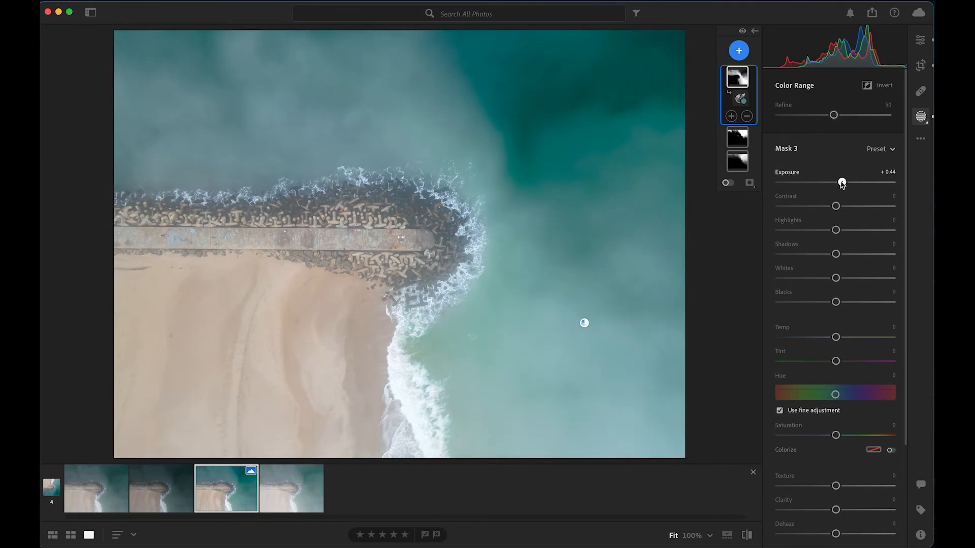
drag(836, 206, 821, 210)
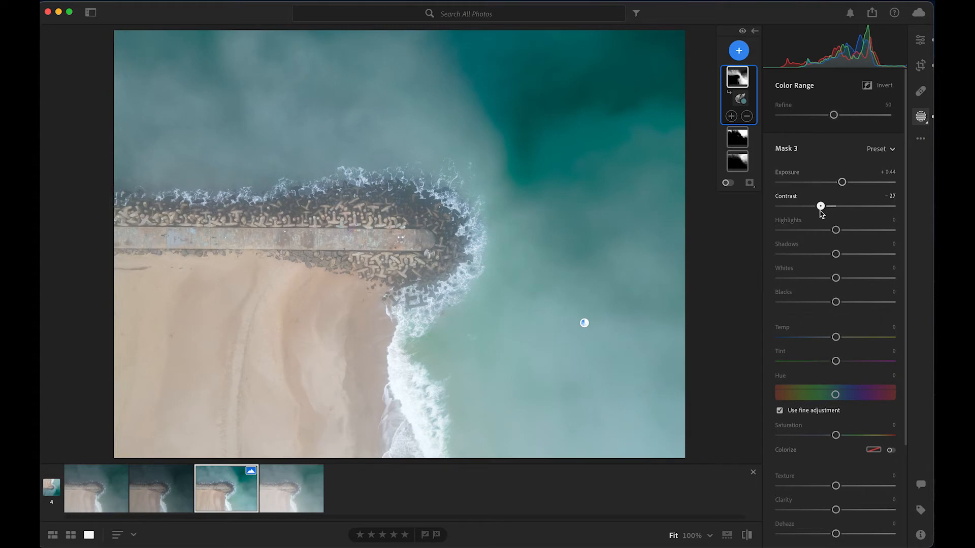
drag(819, 211, 850, 279)
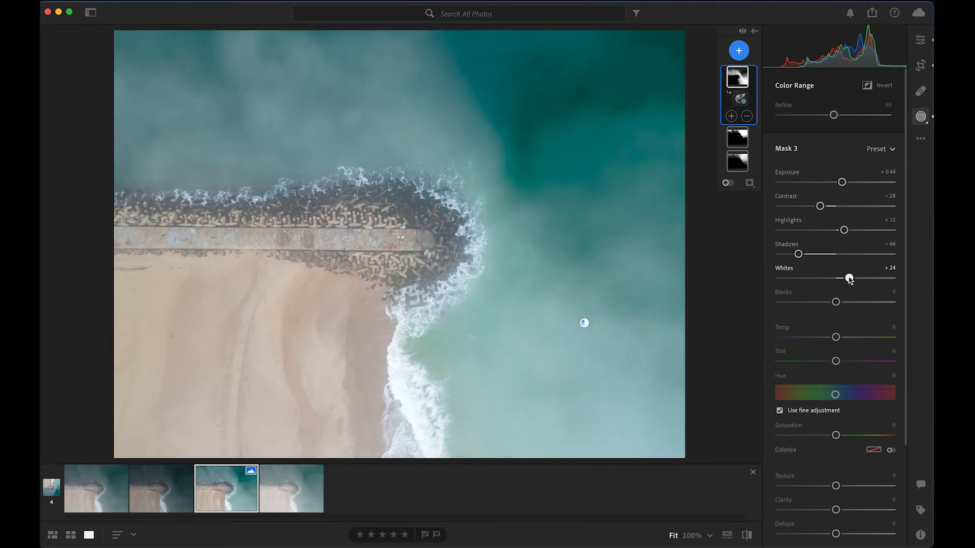
drag(851, 280, 850, 279)
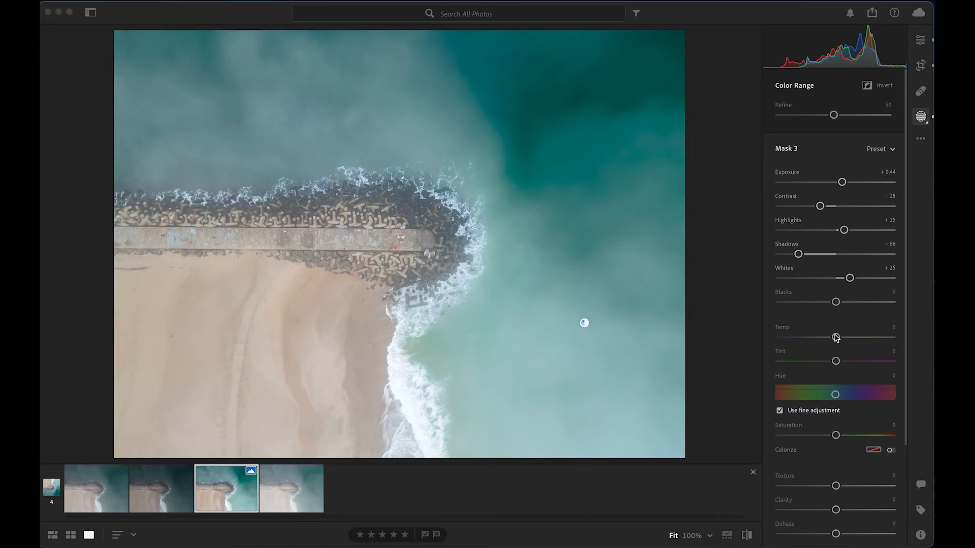
Step: Cool the foggy water mask to a temperature of −18 and reduce its saturation to −81
drag(836, 339, 826, 339)
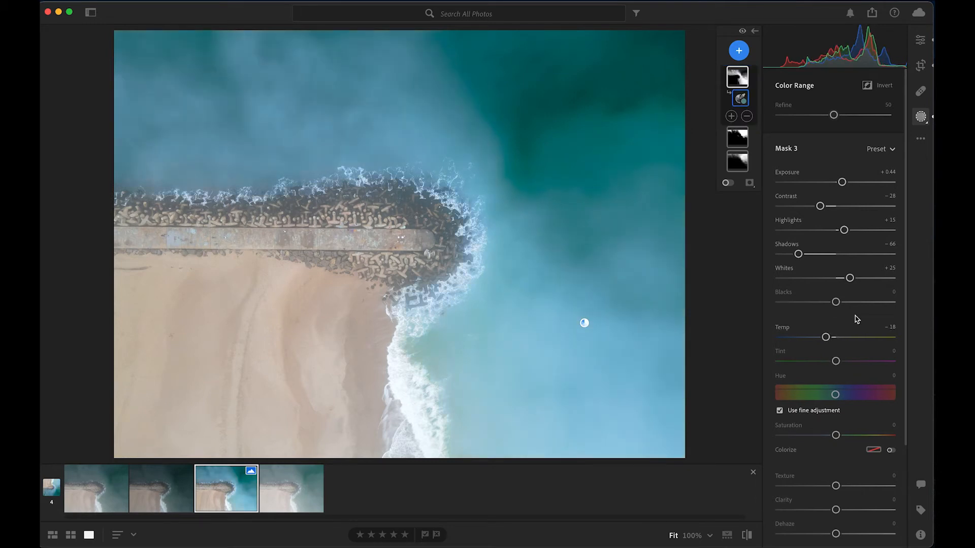
drag(835, 435, 788, 435)
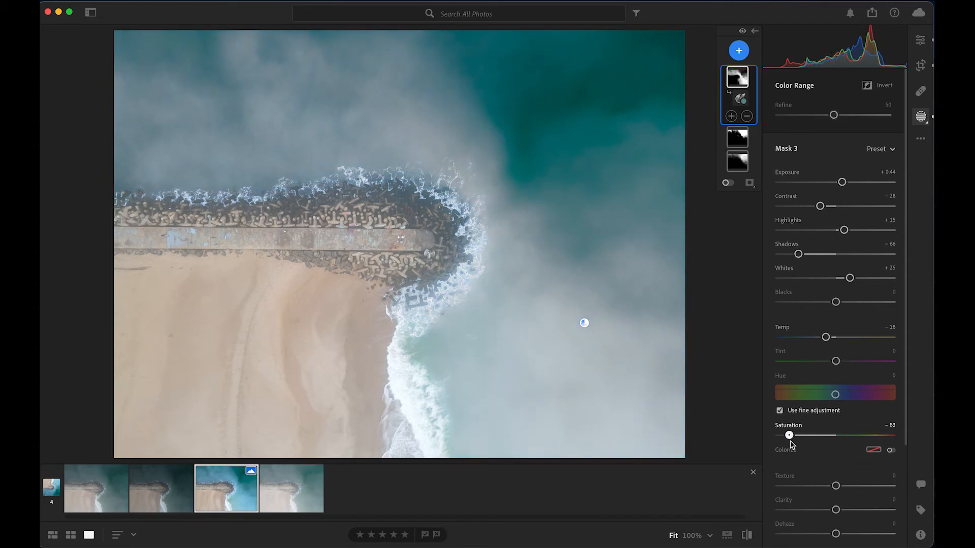
key(super+Tab)
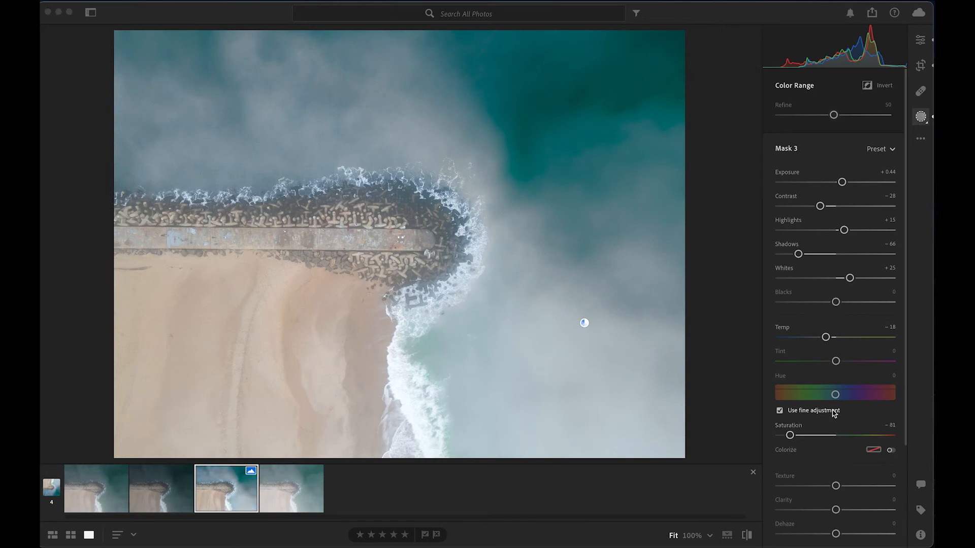
Step: Soften the foggy water mask by setting its texture to −58 and lowering its clarity, and finish editing the mask
scroll(834, 413, down, 3)
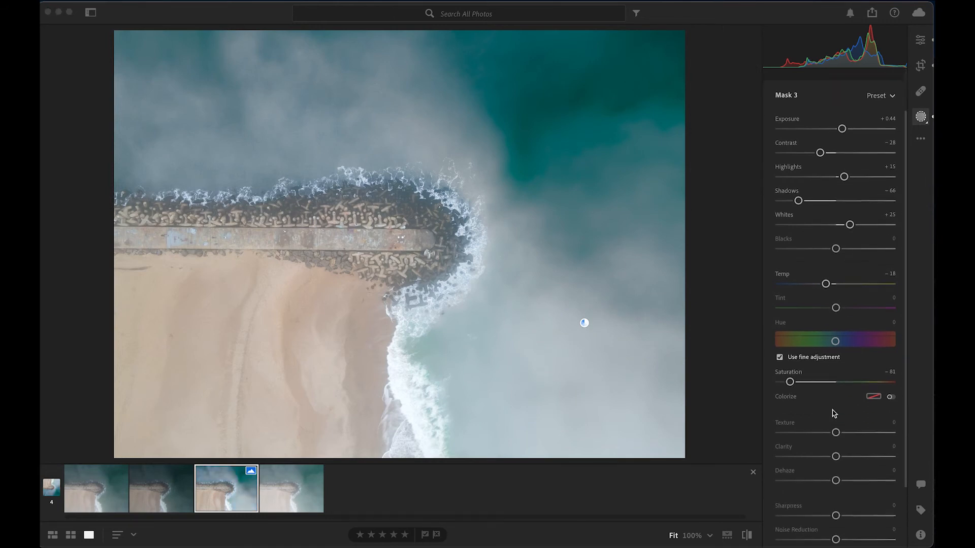
mouse_move(837, 412)
mouse_down()
mouse_move(785, 414)
mouse_move(803, 415)
mouse_up()
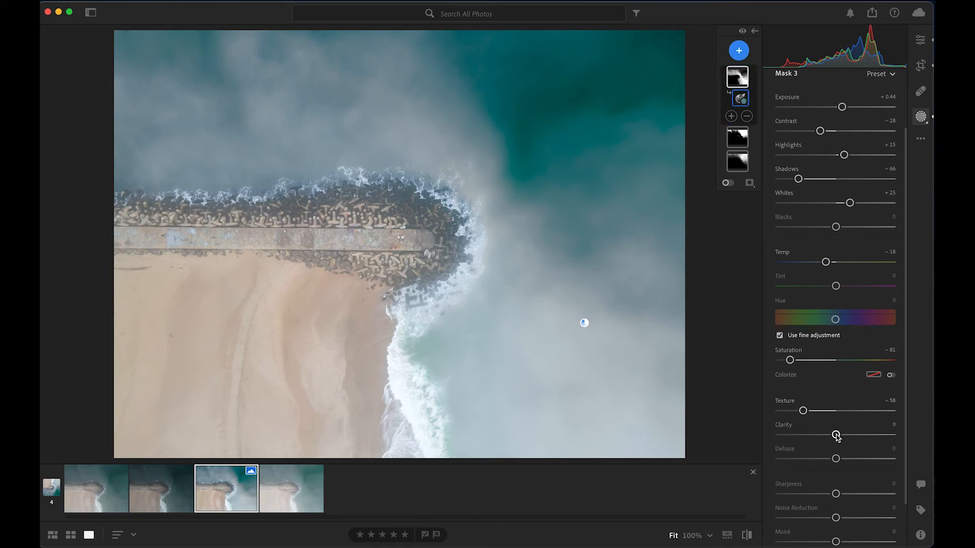
drag(836, 436, 810, 439)
click(918, 115)
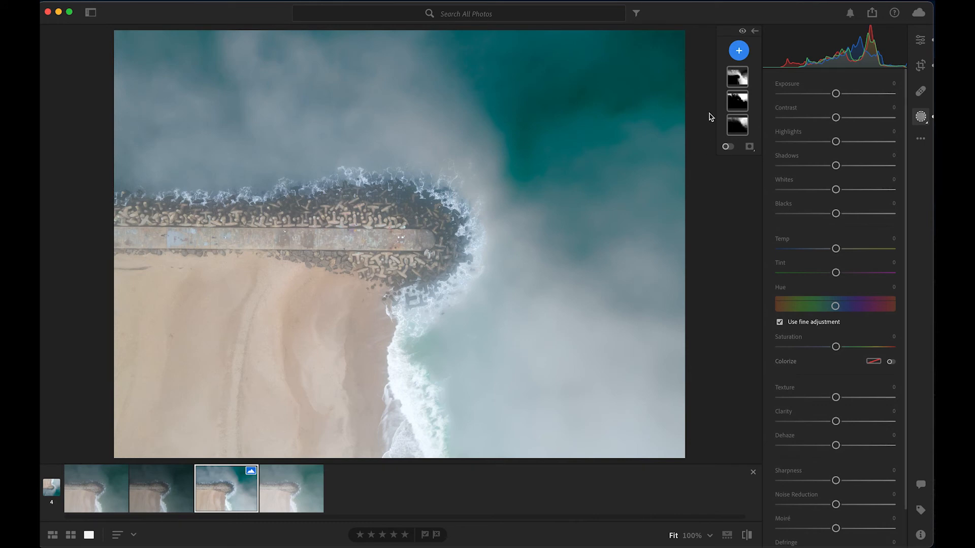
mouse_move(741, 75)
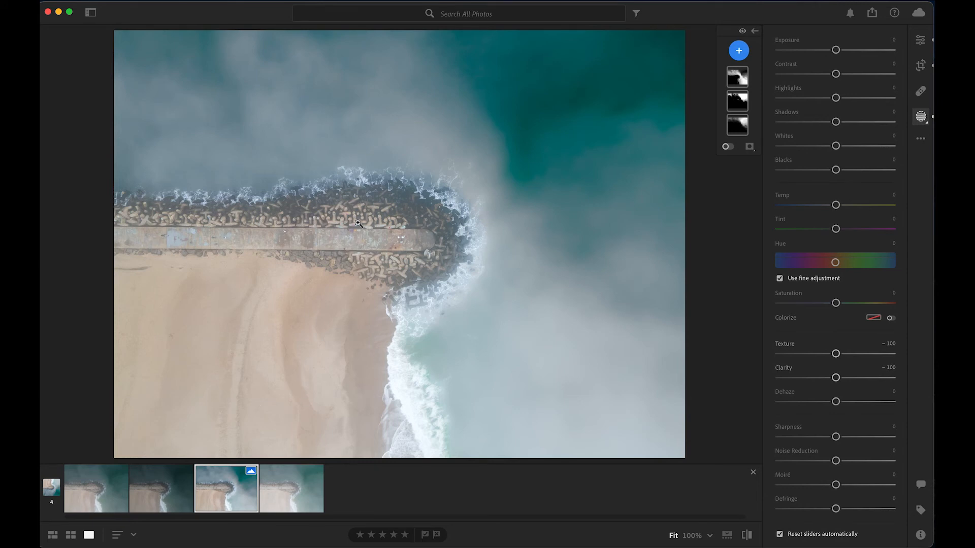
click(738, 50)
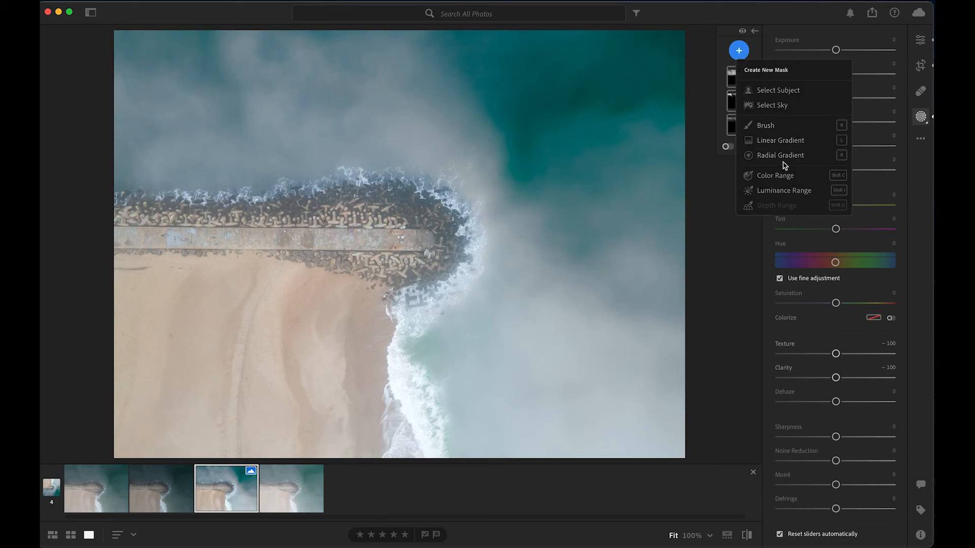
click(775, 176)
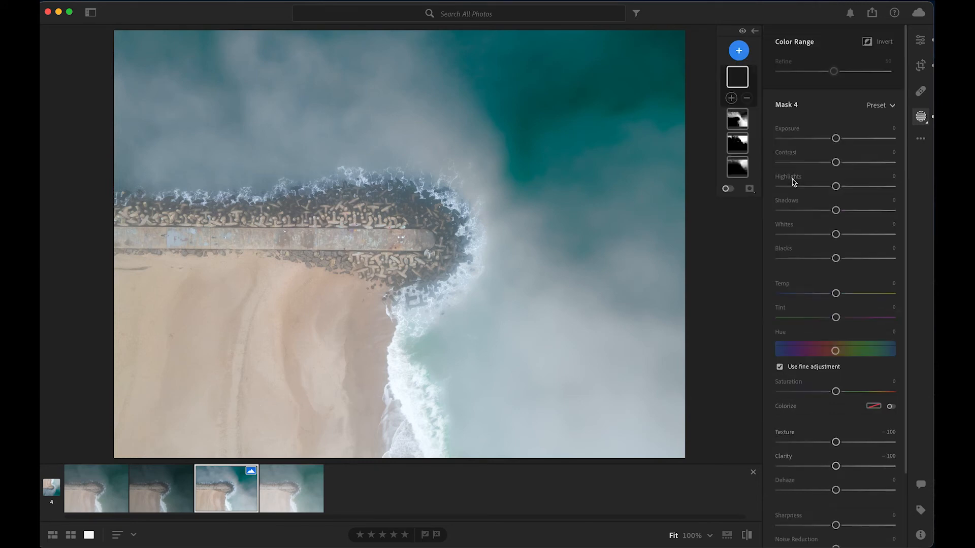
click(272, 343)
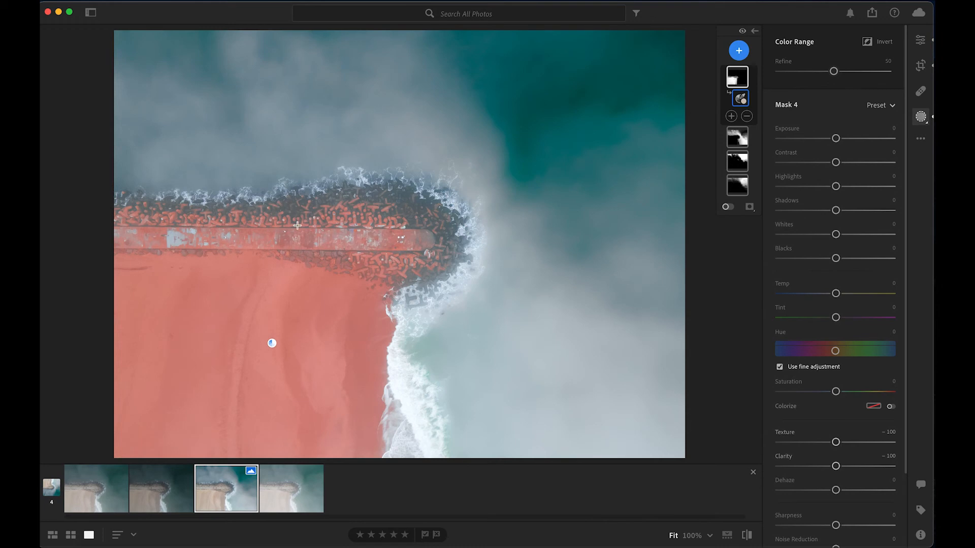
click(167, 1)
click(174, 11)
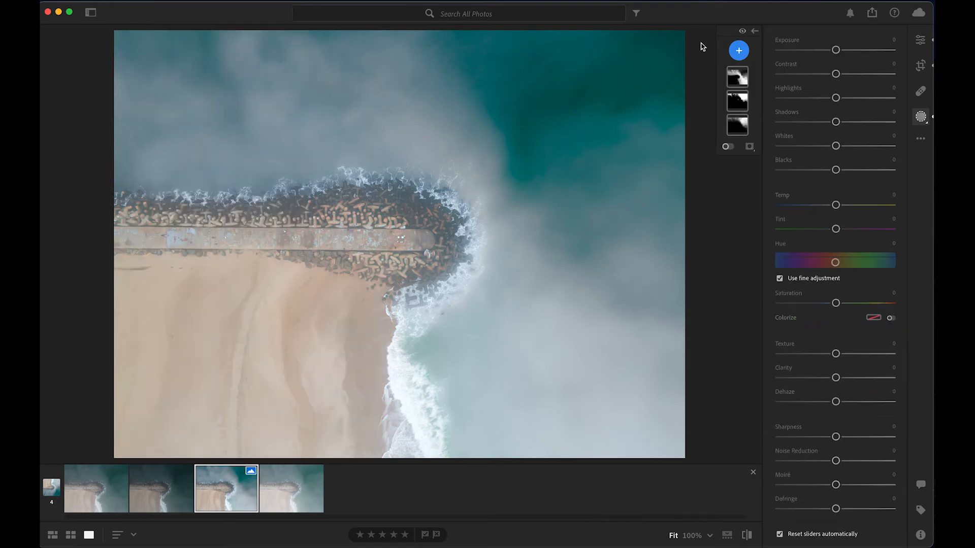
Step: Paint a Brush mask at size 6 over the sandy beach, keeping off the jetty rocks and surf, and lower the mask's texture
click(740, 52)
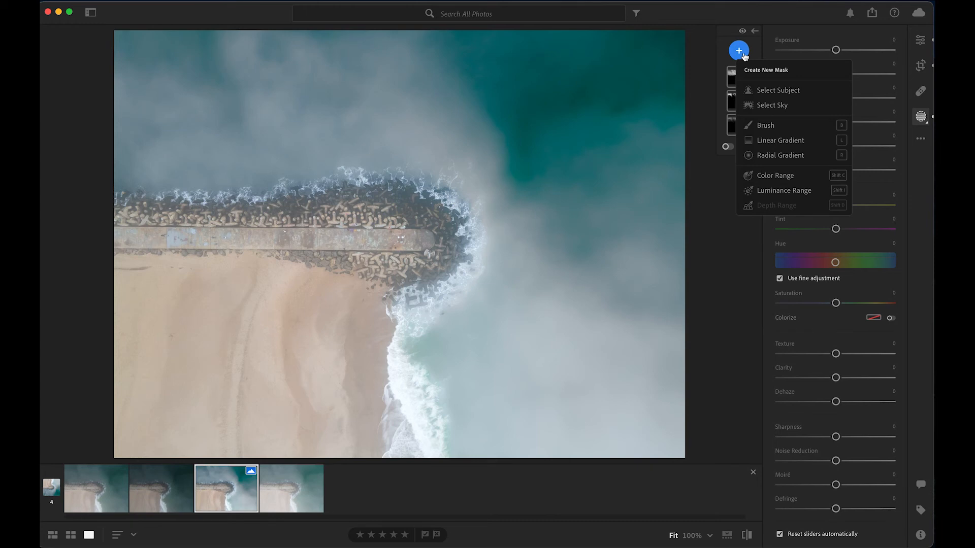
click(768, 125)
mouse_move(167, 388)
mouse_down()
mouse_move(223, 408)
mouse_move(147, 426)
mouse_move(128, 450)
mouse_move(109, 356)
mouse_move(228, 317)
mouse_move(163, 437)
mouse_move(248, 369)
mouse_move(304, 373)
mouse_move(162, 355)
mouse_move(325, 447)
mouse_move(268, 315)
mouse_move(152, 368)
mouse_move(169, 389)
mouse_up()
key(bracketright)
key(bracketright)
key(bracketleft)
key(bracketleft)
key(bracketleft)
key(bracketleft)
key(bracketleft)
key(bracketleft)
key(bracketleft)
key(bracketleft)
key(bracketleft)
mouse_move(360, 449)
mouse_down()
mouse_move(368, 429)
mouse_move(340, 299)
mouse_move(116, 276)
mouse_up()
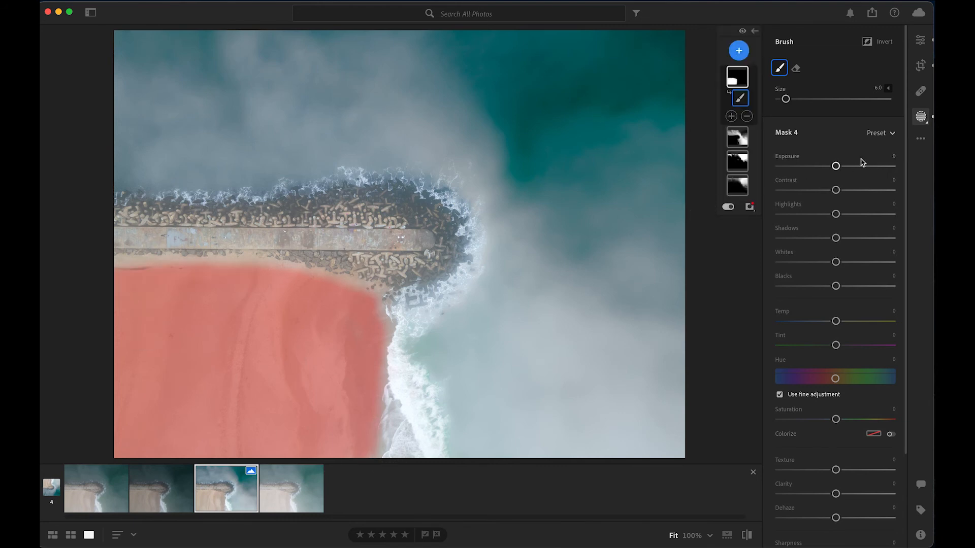
mouse_move(836, 470)
mouse_down()
mouse_move(751, 477)
mouse_move(788, 476)
mouse_move(826, 496)
mouse_move(795, 497)
mouse_up()
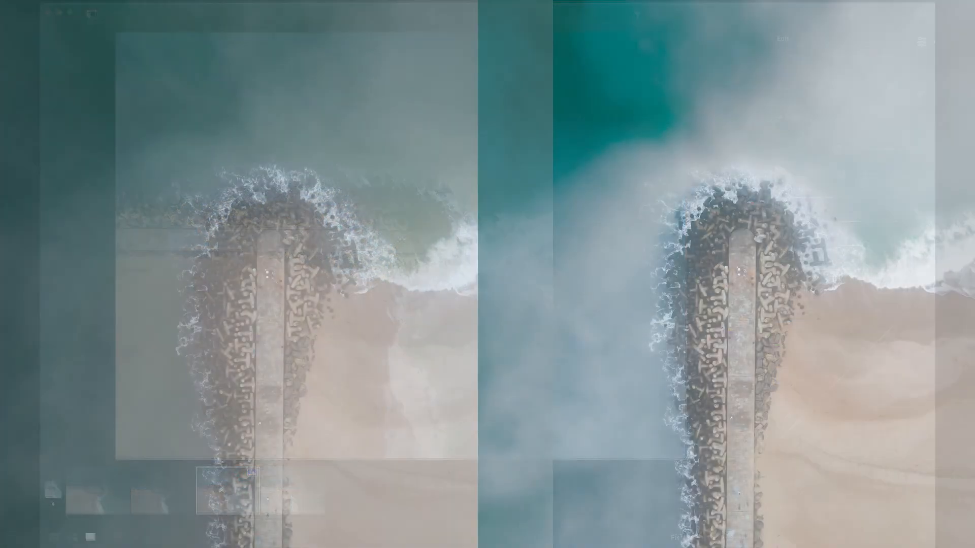